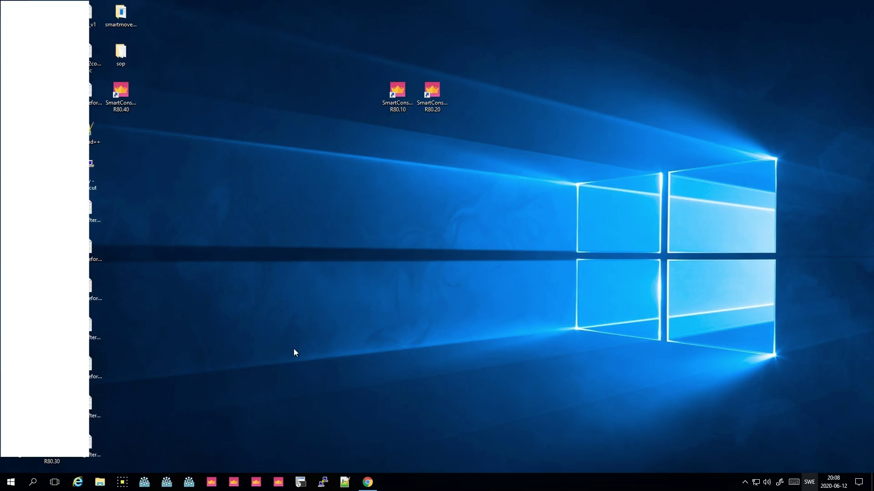
Launch SmartConsole R80.40 in Demo Mode, start a new demo and accept the demo server's fingerprint
{"action": "double_click", "coordinate": [121, 91]}
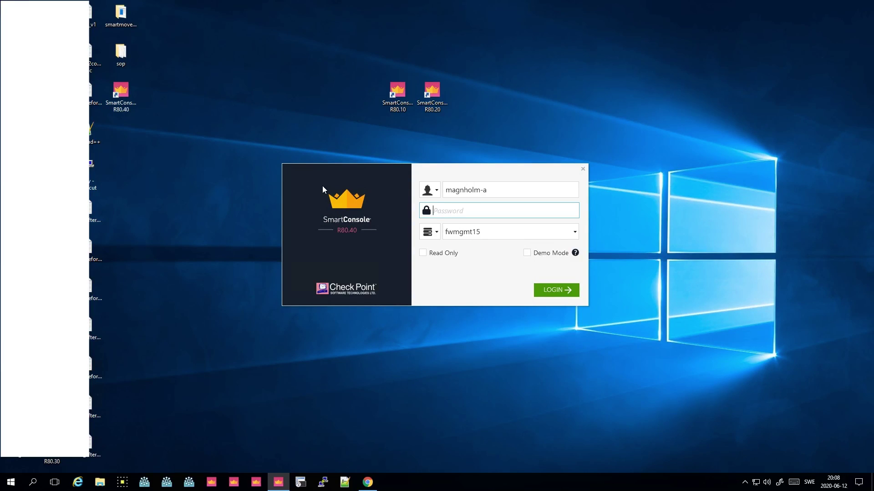
{"action": "left_click", "coordinate": [527, 253]}
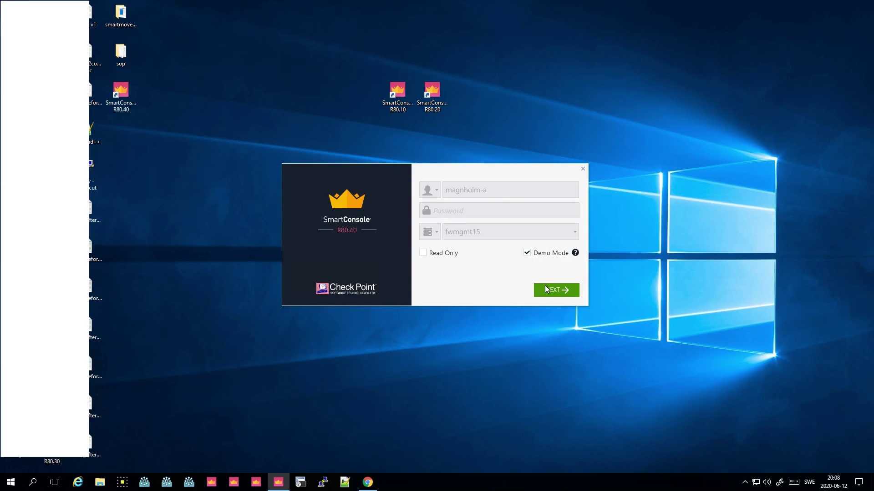
{"action": "left_click", "coordinate": [551, 289]}
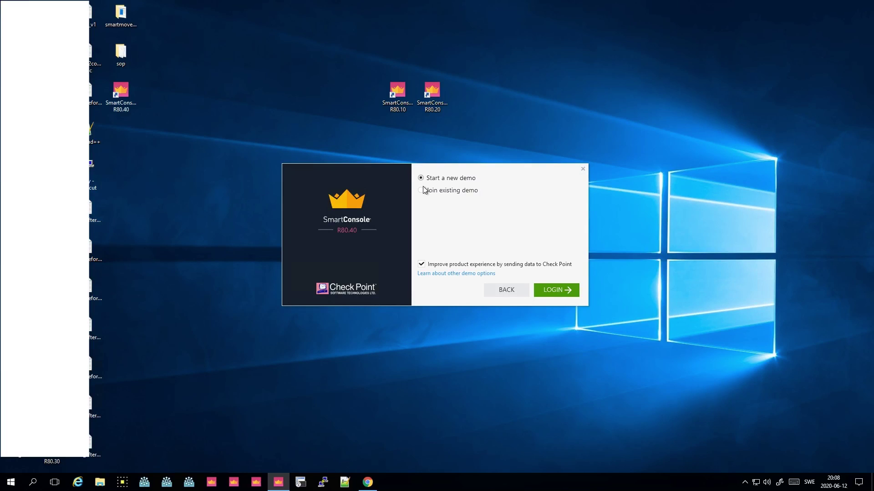
{"action": "left_click", "coordinate": [557, 292]}
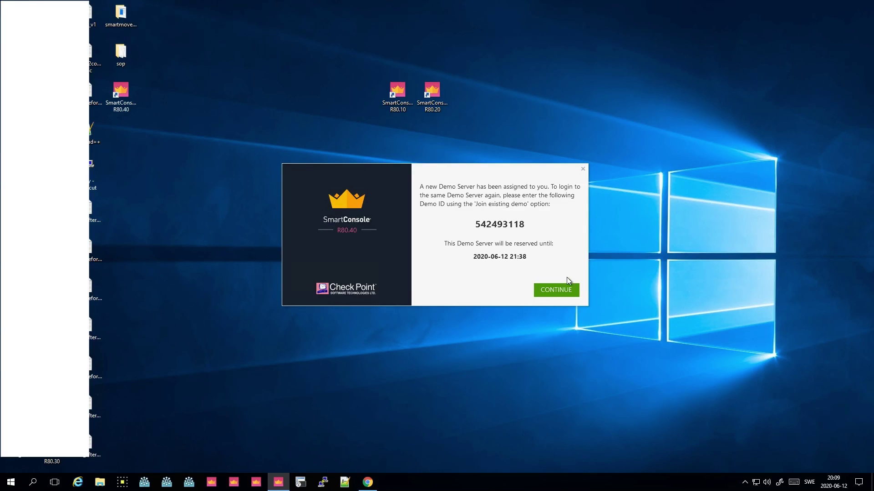
{"action": "left_click", "coordinate": [554, 291]}
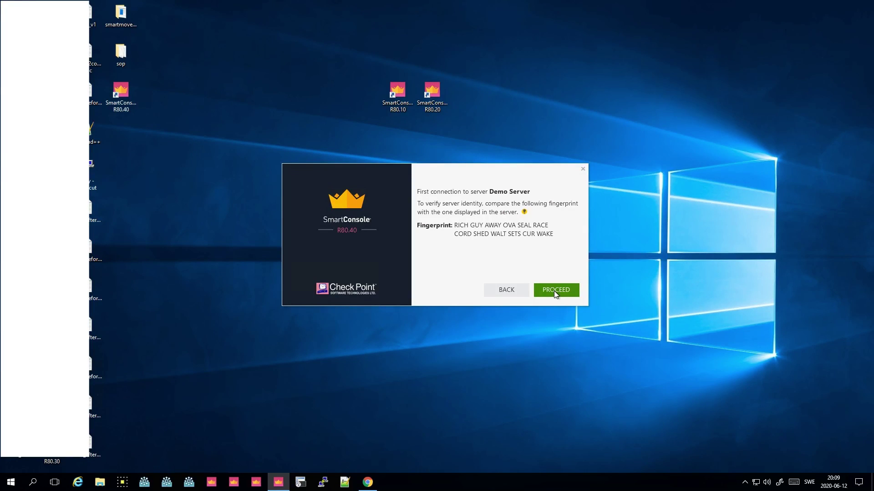
{"action": "left_click", "coordinate": [554, 291]}
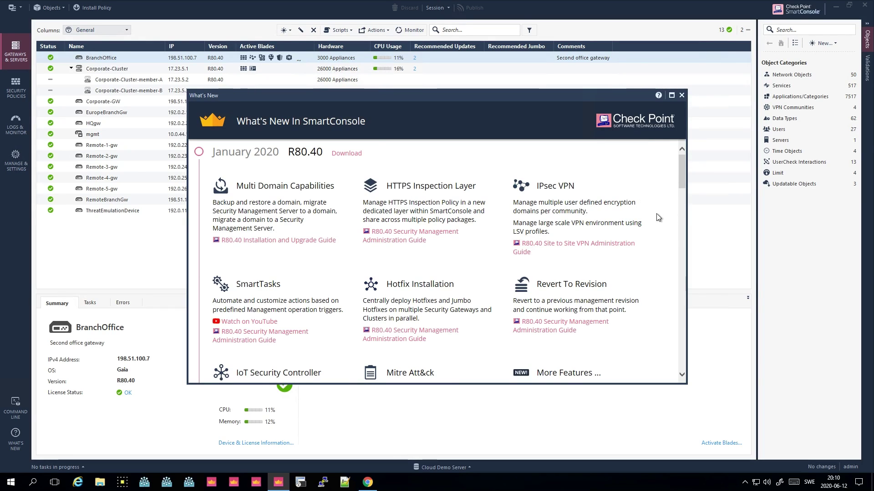
Review the R80.40 feature highlights in What's New, including IPsec VPN, SmartTasks and IoT Security Controller, and close the overview
{"action": "double_click", "coordinate": [296, 151]}
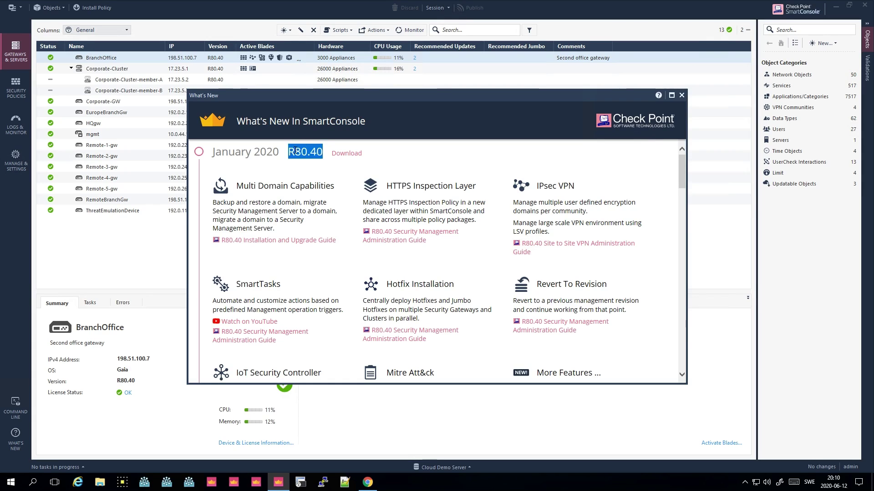
{"action": "left_click", "coordinate": [321, 172]}
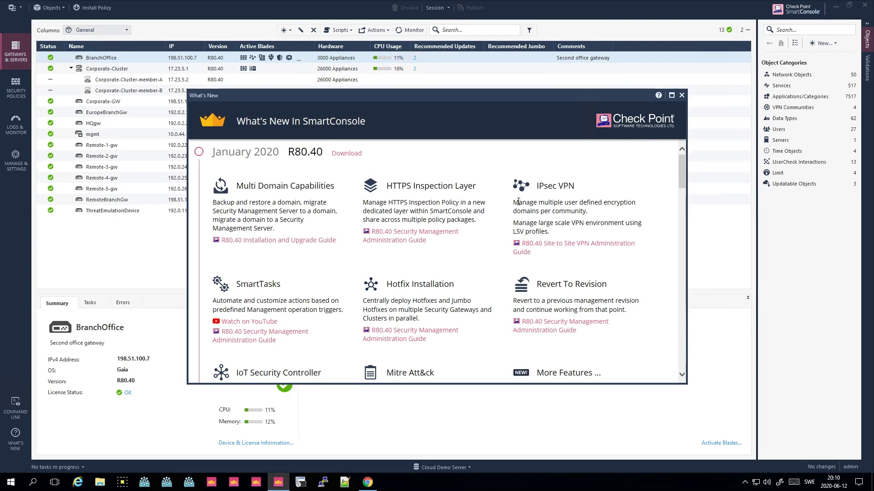
{"action": "left_click_drag", "start_coordinate": [536, 186], "coordinate": [576, 186]}
{"action": "left_click", "coordinate": [589, 186]}
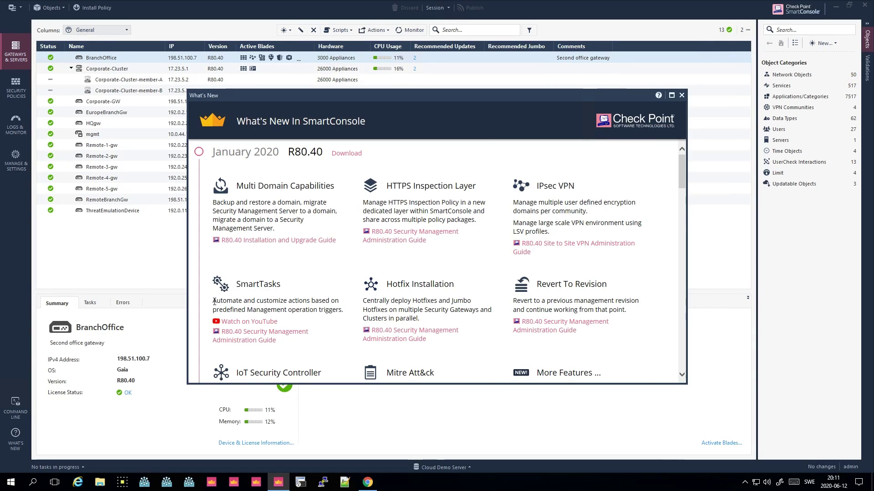
{"action": "left_click_drag", "start_coordinate": [213, 301], "coordinate": [339, 304]}
{"action": "left_click", "coordinate": [354, 313]}
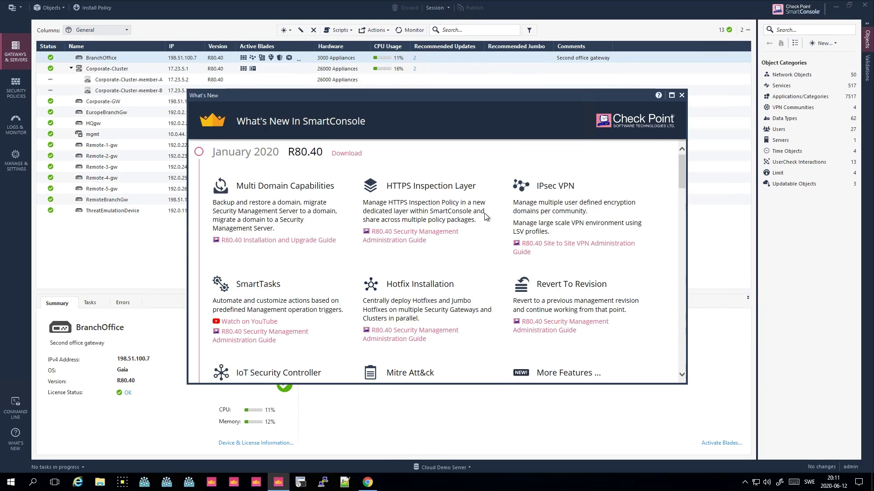
{"action": "scroll", "coordinate": [483, 213], "scroll_direction": "down", "scroll_amount": 3}
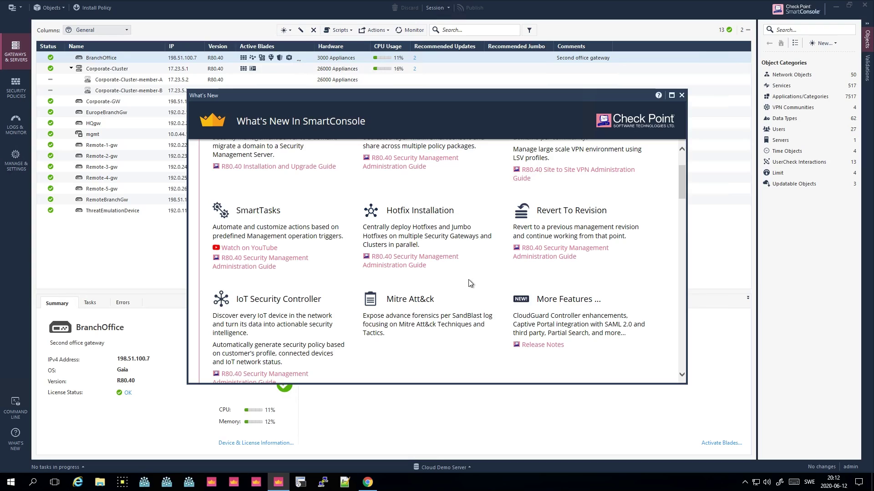
{"action": "scroll", "coordinate": [485, 273], "scroll_direction": "up", "scroll_amount": 3}
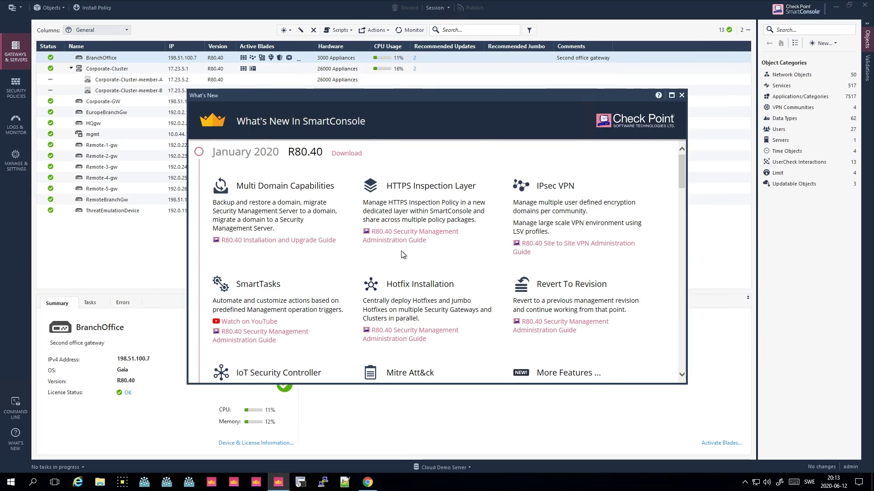
{"action": "scroll", "coordinate": [403, 254], "scroll_direction": "down", "scroll_amount": 3}
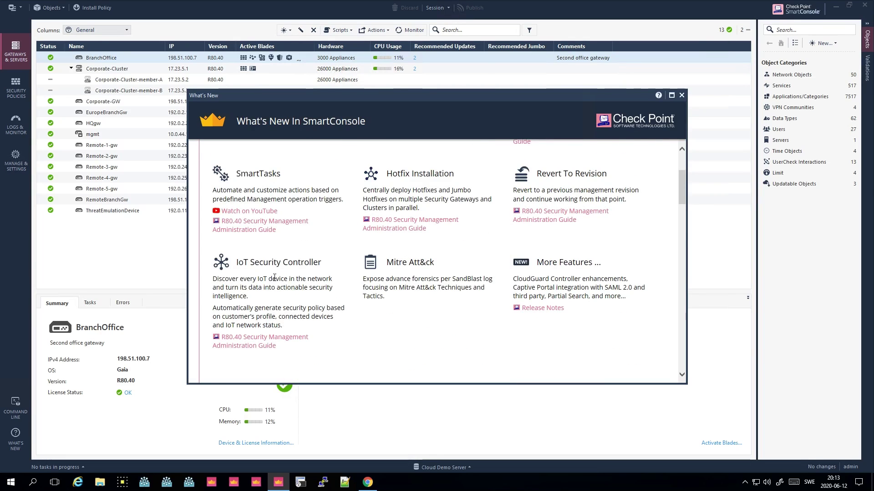
{"action": "scroll", "coordinate": [274, 278], "scroll_direction": "up", "scroll_amount": 3}
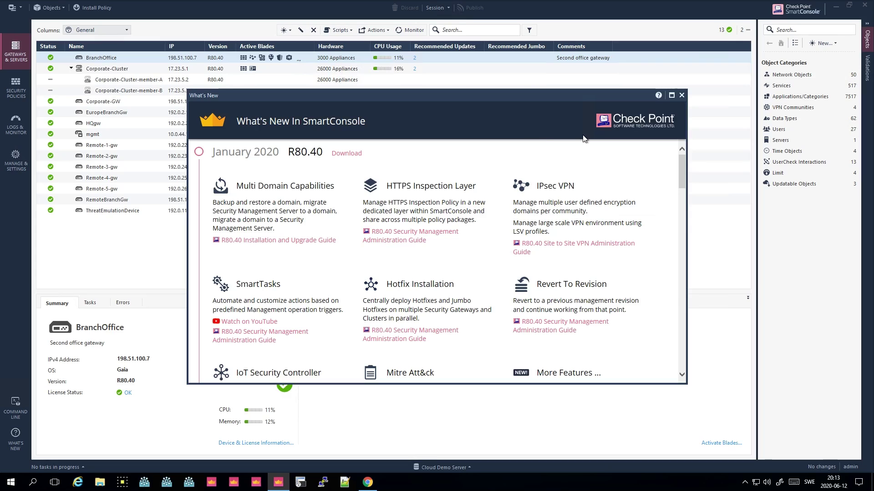
{"action": "left_click", "coordinate": [681, 96]}
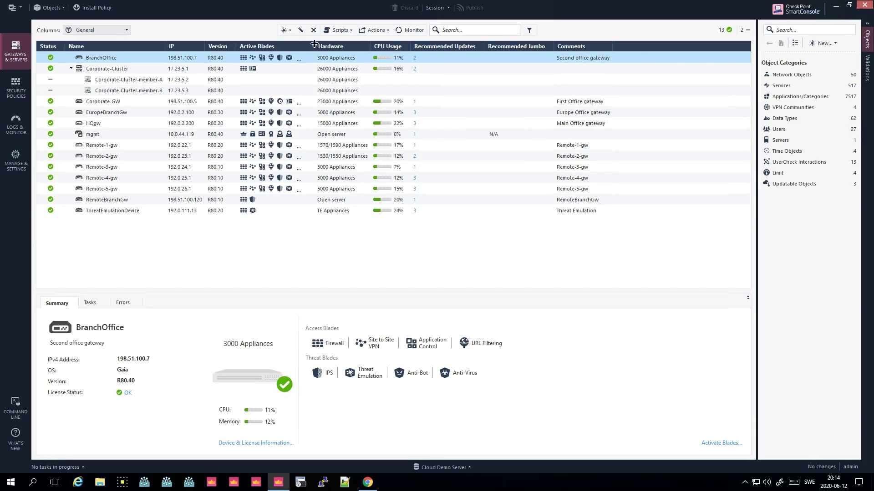
Widen the Active Blades column and inspect the BranchOffice gateway's Network Security blades, closing its properties without saving
{"action": "left_click_drag", "start_coordinate": [314, 44], "coordinate": [356, 44]}
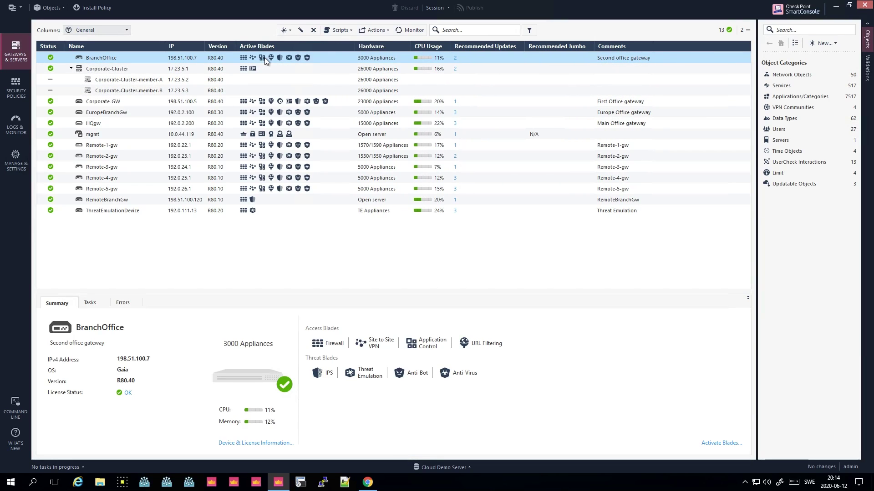
{"action": "mouse_move", "coordinate": [263, 58]}
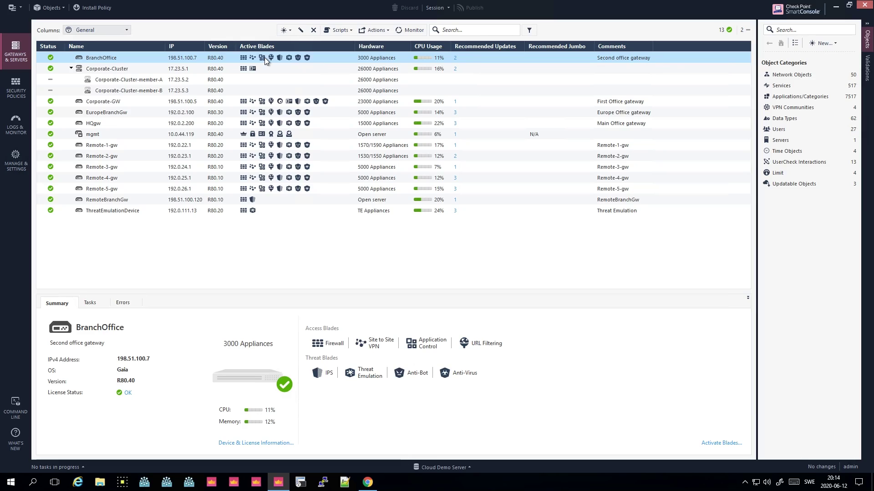
{"action": "double_click", "coordinate": [147, 54]}
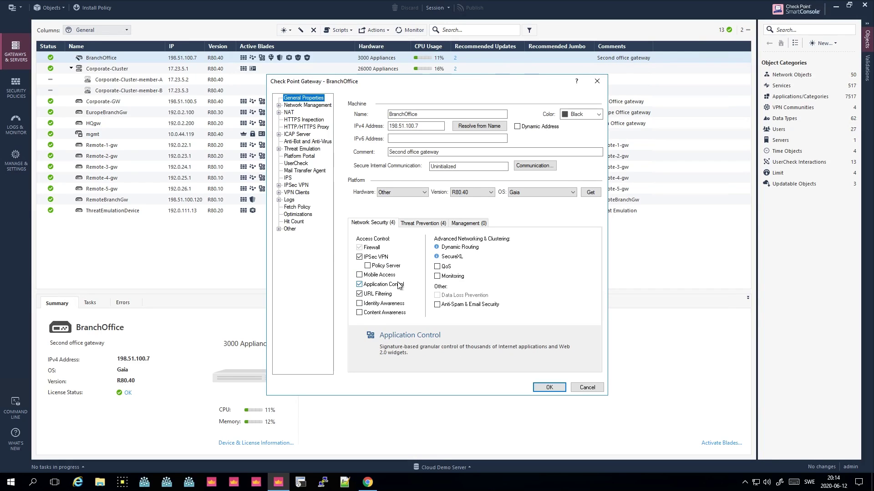
{"action": "left_click", "coordinate": [360, 294]}
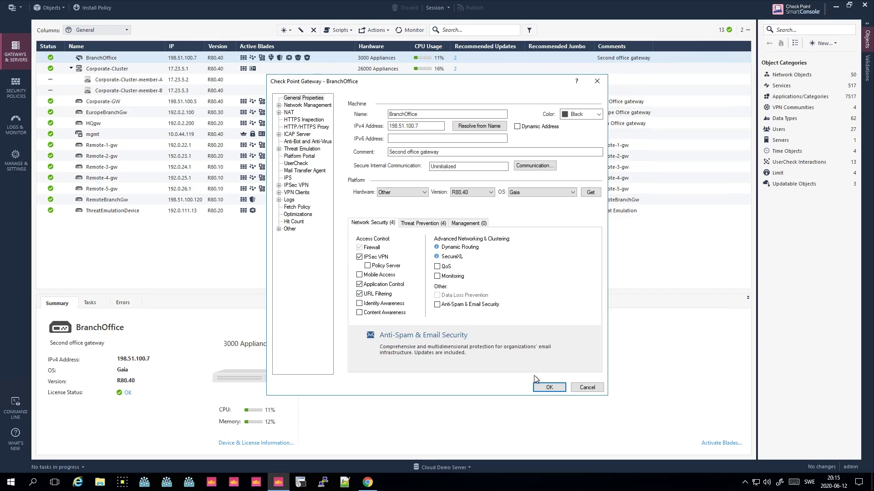
{"action": "left_click", "coordinate": [584, 388]}
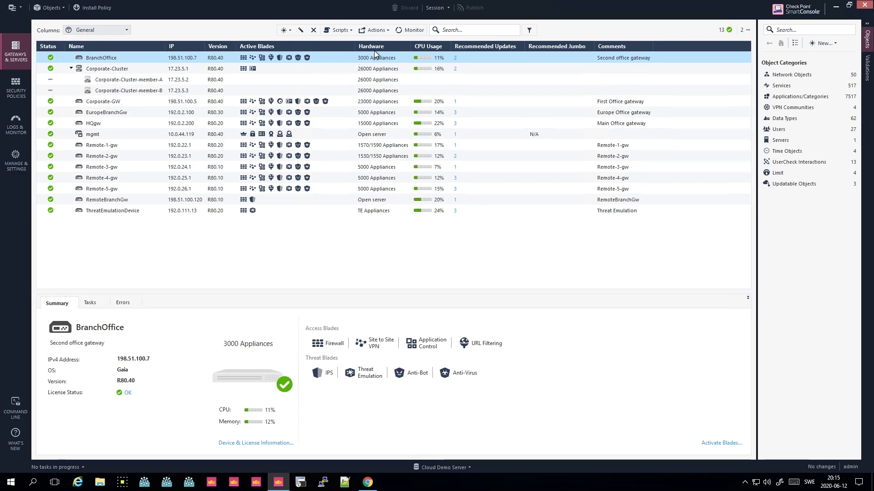
Compare the hardware, CPU usage and recommended updates of the RemoteBranchGw, BranchOffice and Corporate-GW gateways
{"action": "left_click", "coordinate": [373, 203]}
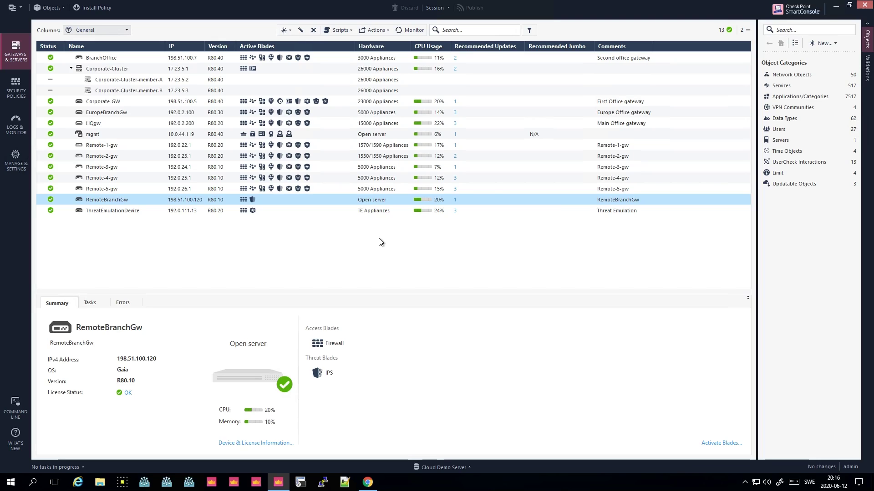
{"action": "left_click", "coordinate": [435, 55]}
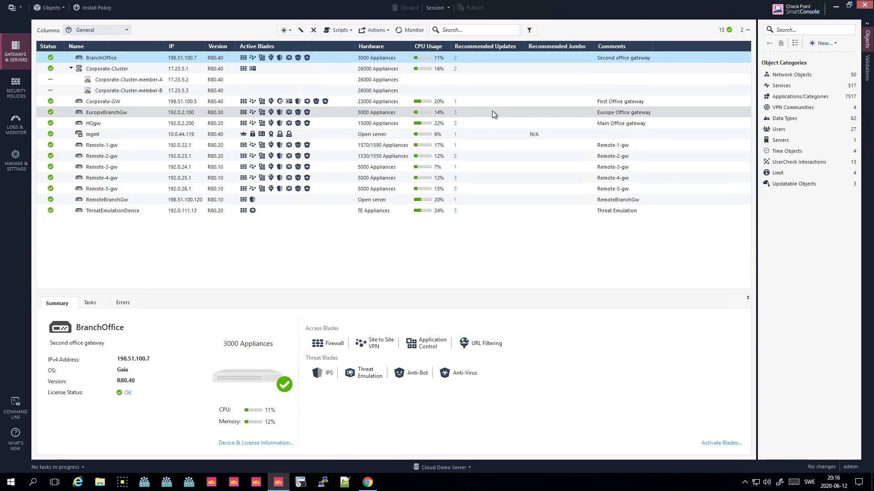
{"action": "left_click", "coordinate": [505, 102]}
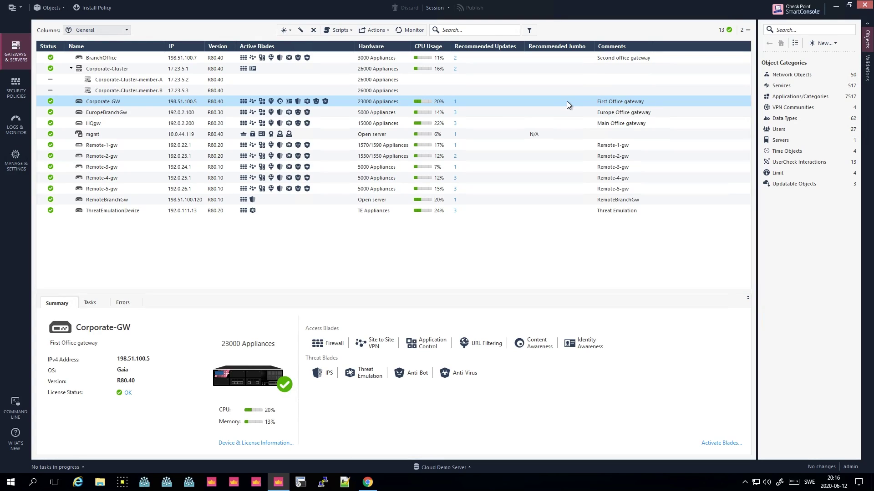
Examine the Script Repository for the BranchOffice gateway, check the actions available for the Show OS Info script, and close the repository
{"action": "left_click", "coordinate": [130, 59]}
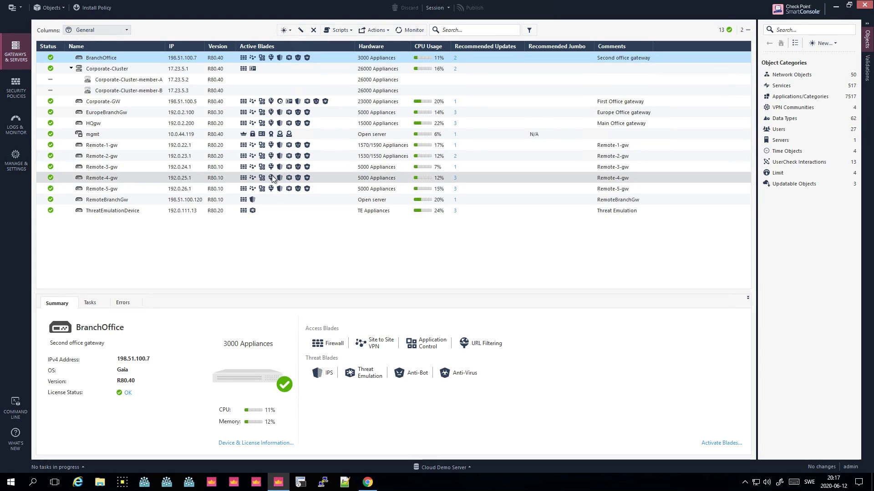
{"action": "left_click", "coordinate": [341, 29]}
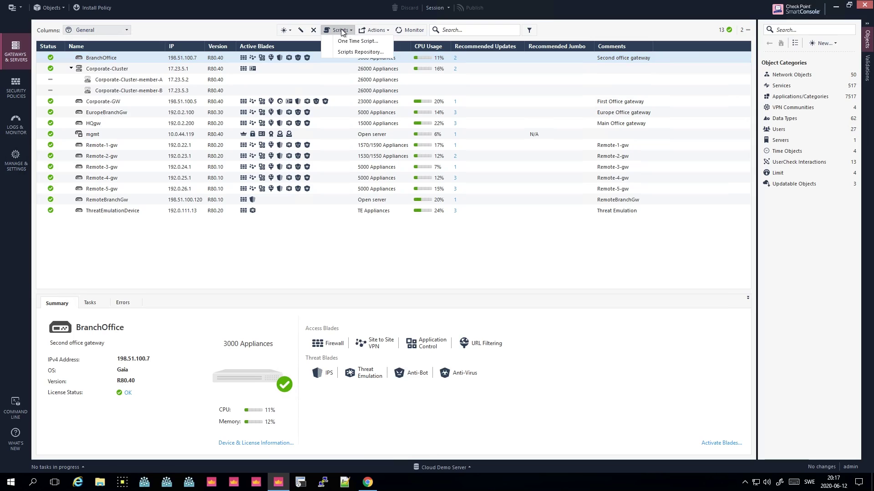
{"action": "left_click", "coordinate": [353, 51]}
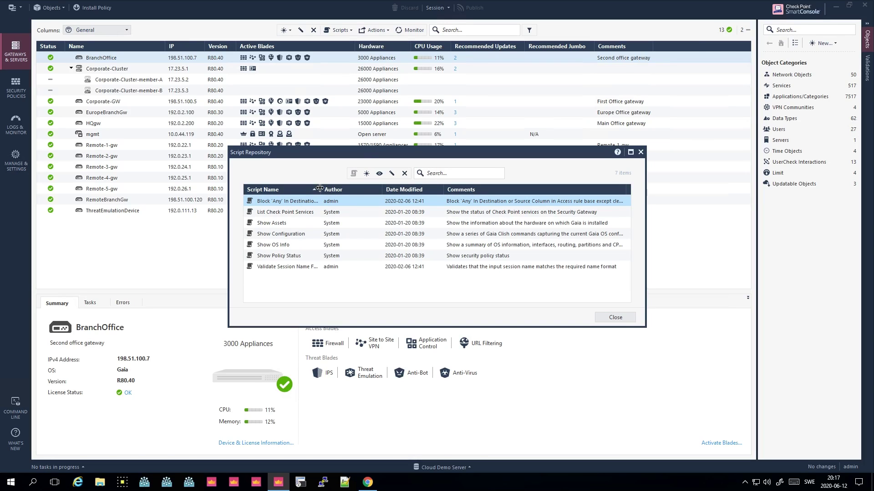
{"action": "left_click_drag", "start_coordinate": [322, 193], "coordinate": [346, 193]}
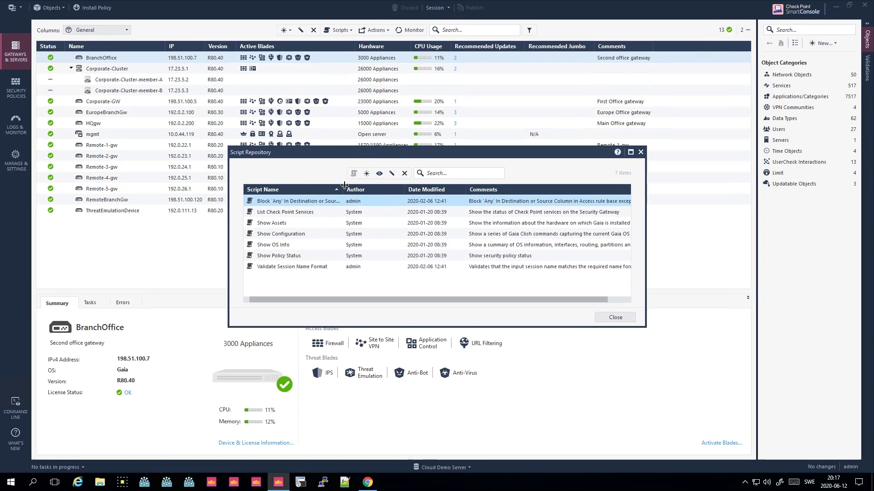
{"action": "left_click", "coordinate": [304, 246]}
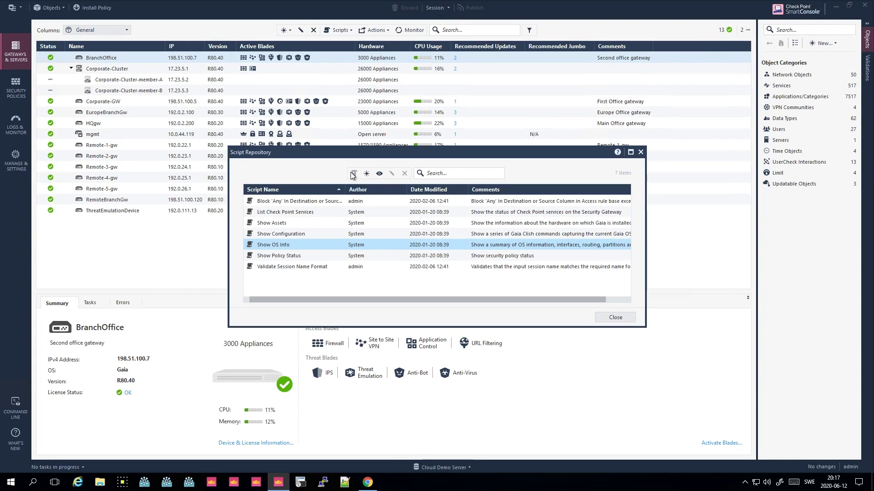
{"action": "right_click", "coordinate": [352, 245]}
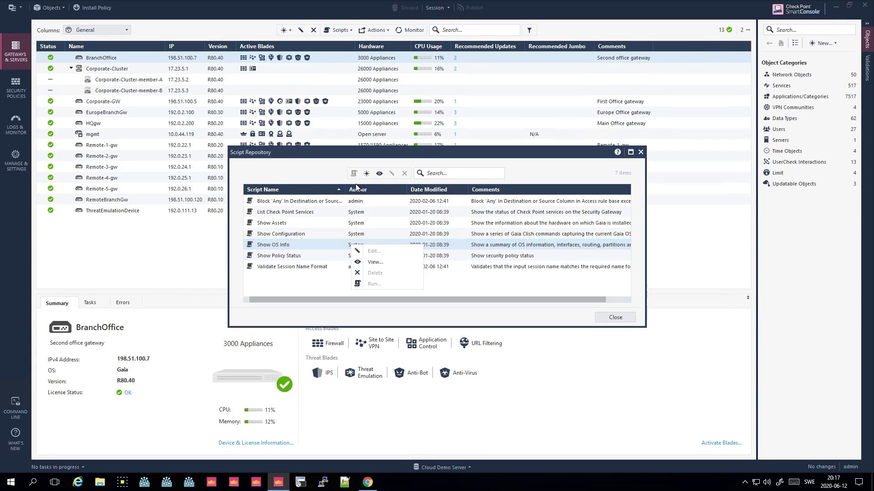
{"action": "left_click", "coordinate": [611, 317]}
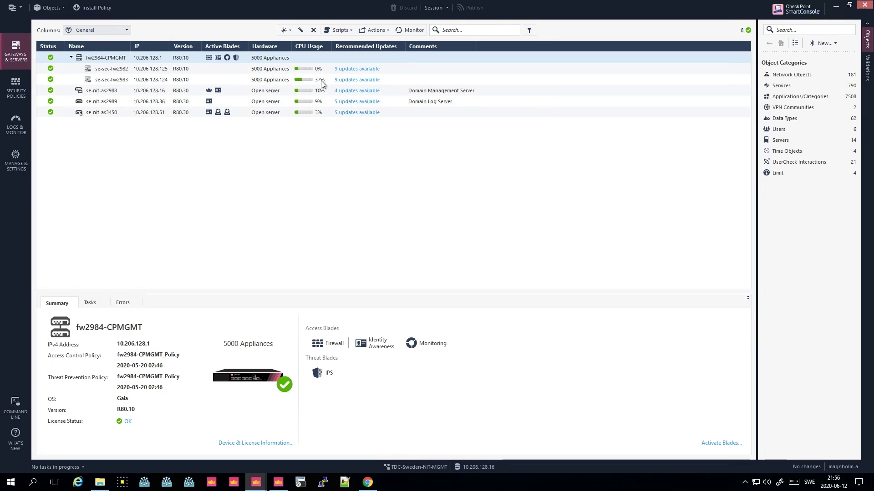
Run the Show Configuration repository script on the se-sec-fw2982 cluster member and close the Script Repository
{"action": "left_click", "coordinate": [150, 69]}
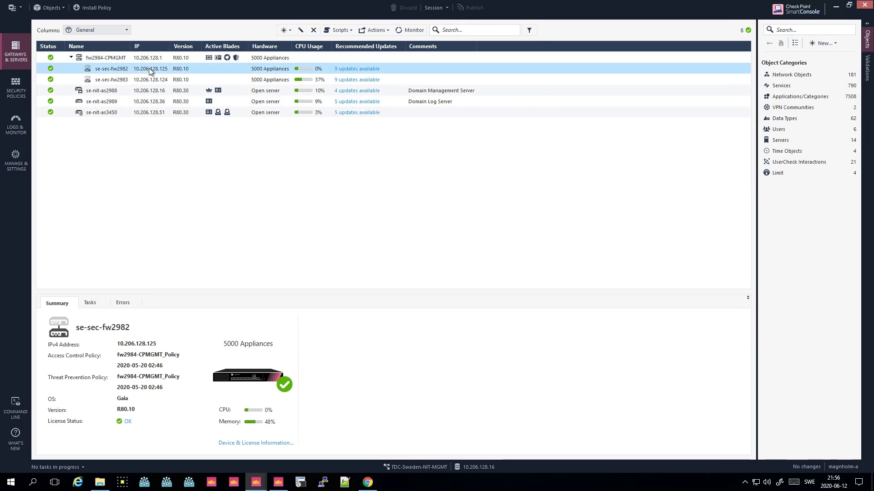
{"action": "left_click", "coordinate": [337, 32]}
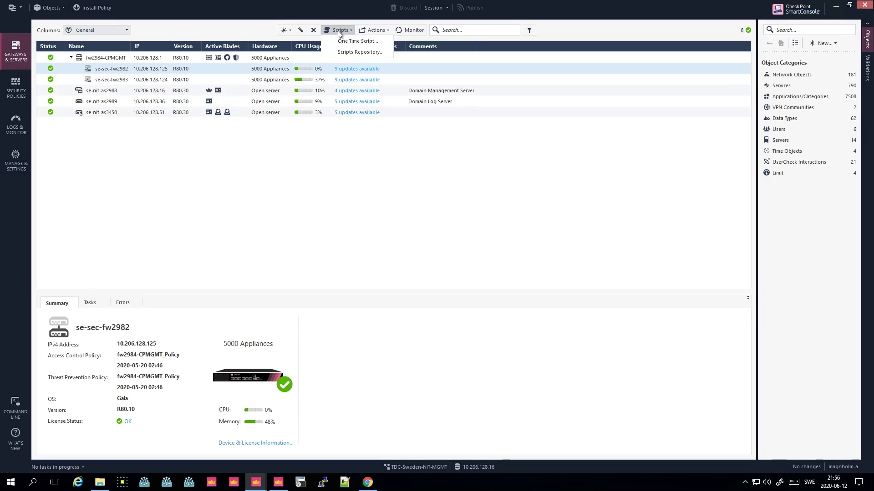
{"action": "left_click", "coordinate": [346, 52]}
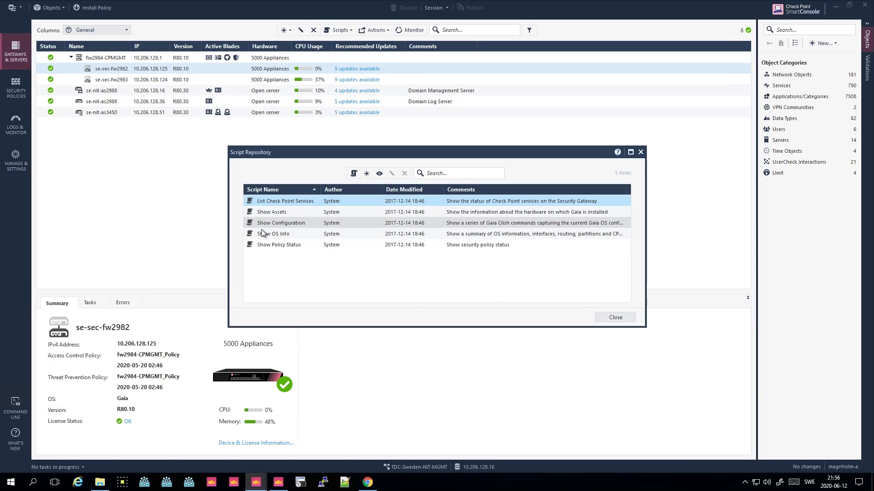
{"action": "left_click", "coordinate": [278, 222]}
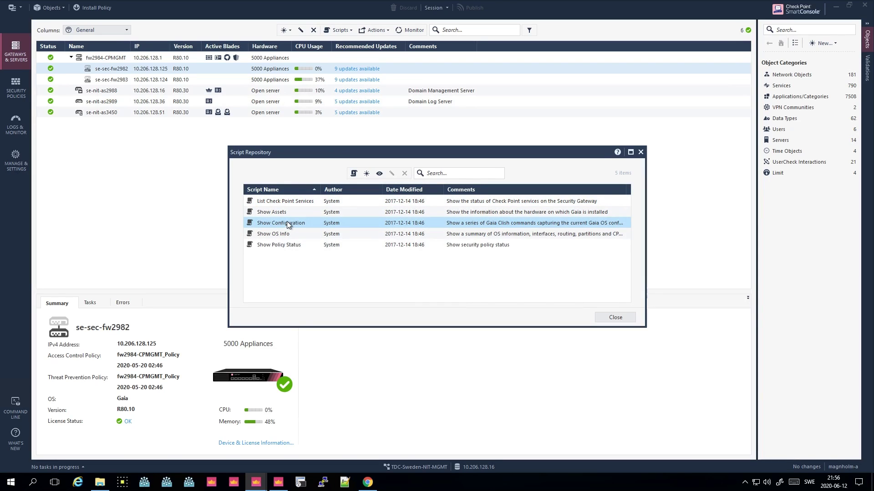
{"action": "left_click", "coordinate": [354, 174]}
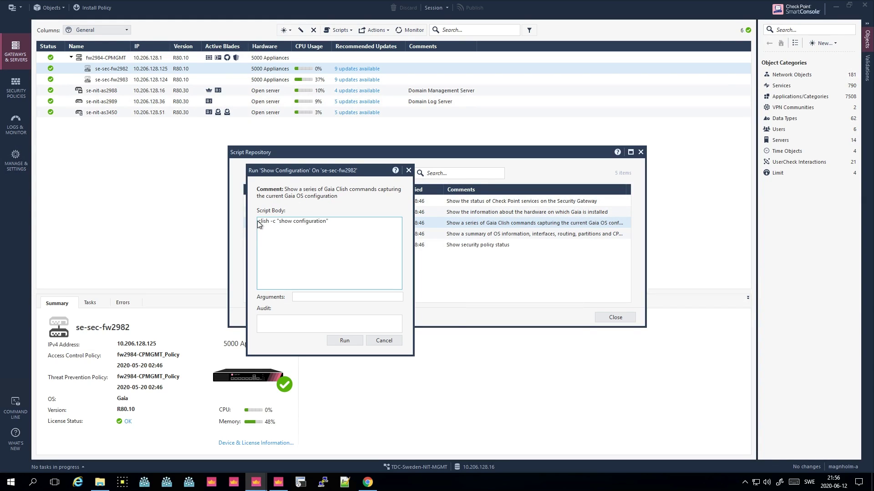
{"action": "left_click_drag", "start_coordinate": [258, 221], "coordinate": [347, 224]}
{"action": "left_click", "coordinate": [348, 224]}
{"action": "left_click", "coordinate": [344, 341]}
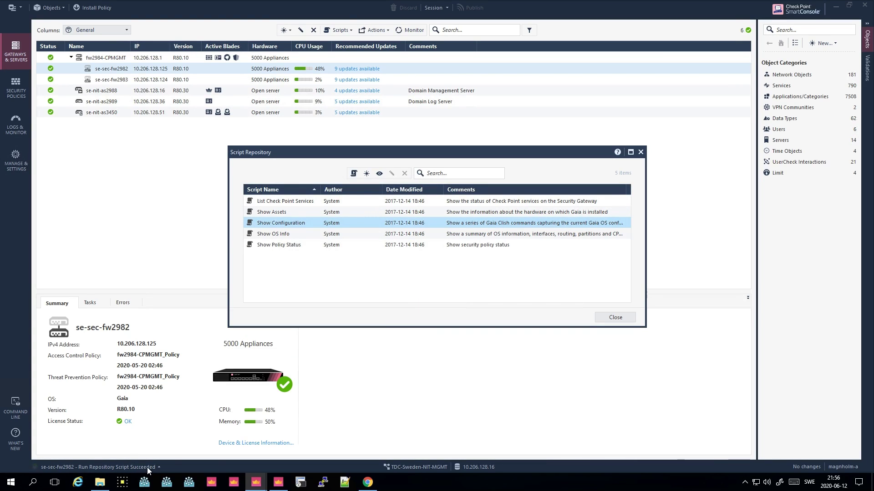
{"action": "left_click", "coordinate": [618, 317]}
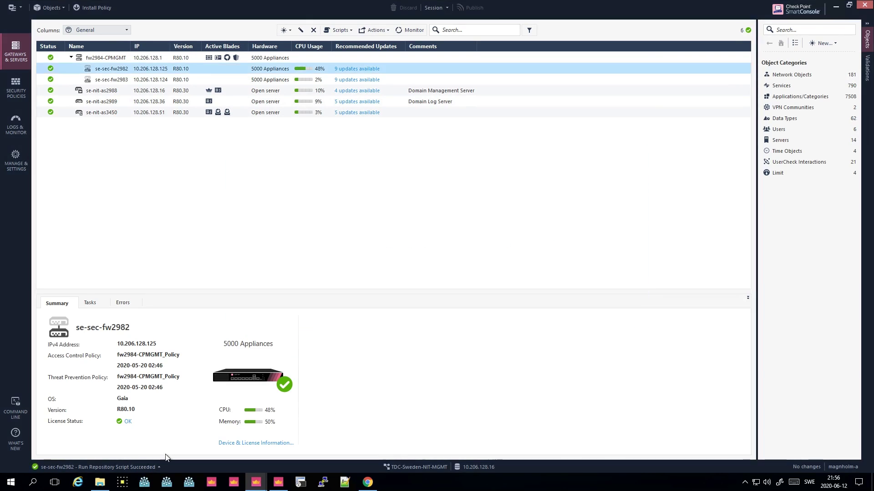
Examine the full task results of the repository script run on se-sec-fw2982 from the recent tasks, and close the details
{"action": "left_click", "coordinate": [163, 467]}
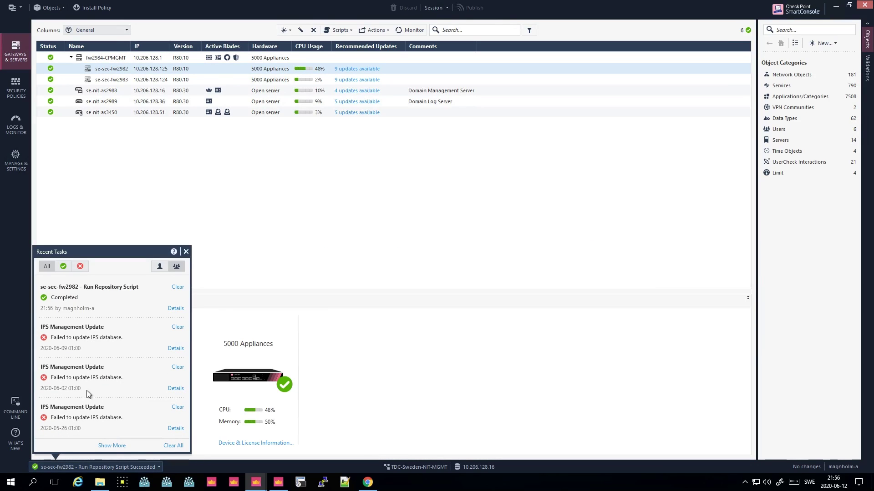
{"action": "left_click", "coordinate": [176, 309]}
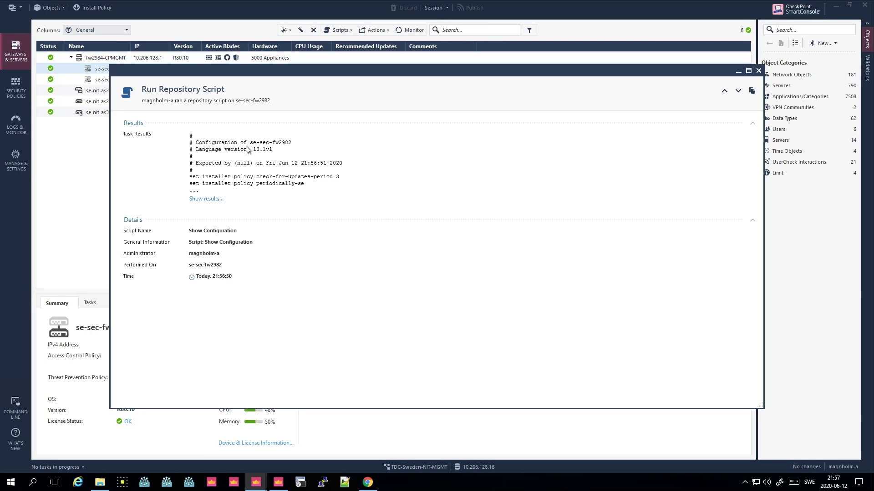
{"action": "left_click", "coordinate": [206, 199]}
{"action": "scroll", "coordinate": [362, 174], "scroll_direction": "down", "scroll_amount": 5}
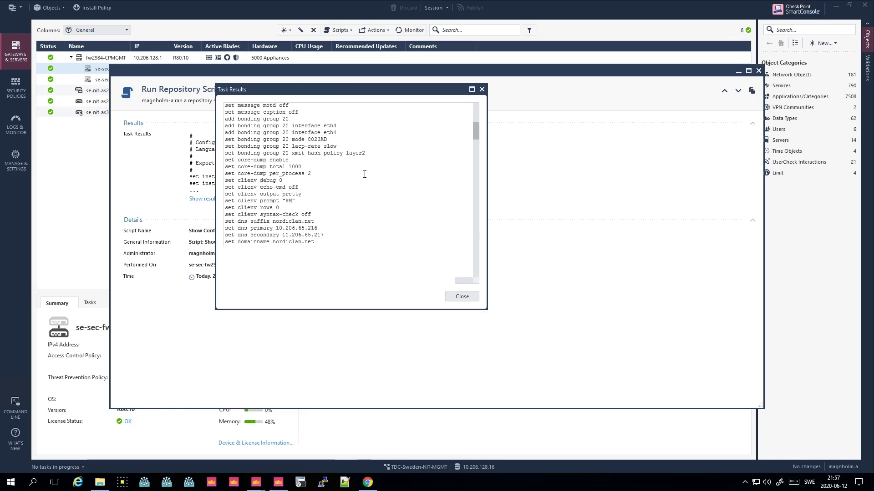
{"action": "scroll", "coordinate": [365, 174], "scroll_direction": "up", "scroll_amount": 3}
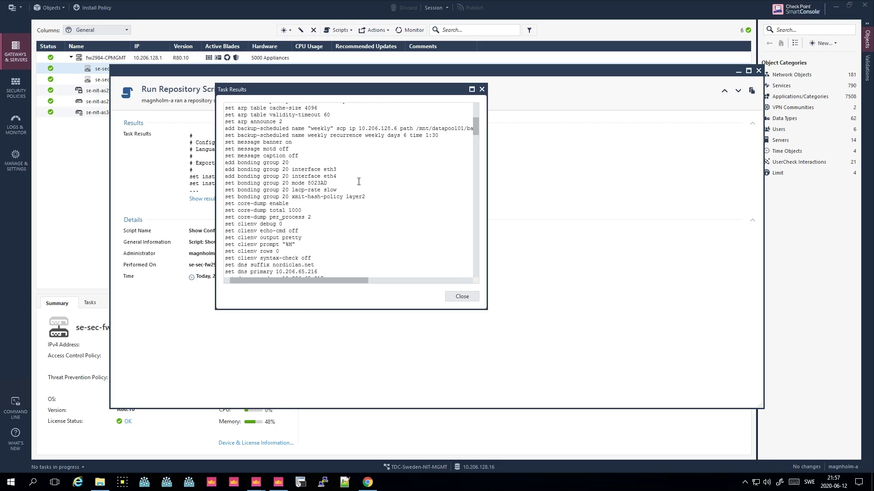
{"action": "scroll", "coordinate": [395, 182], "scroll_direction": "up", "scroll_amount": 4}
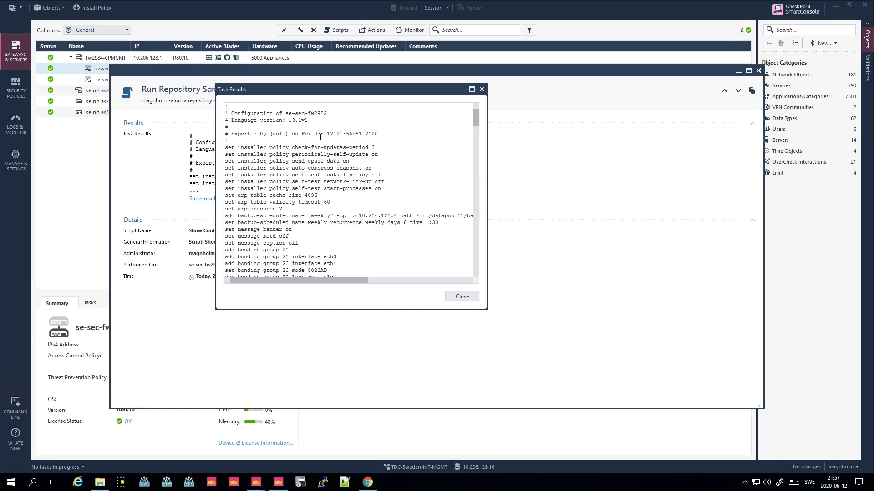
{"action": "left_click", "coordinate": [461, 296]}
{"action": "left_click", "coordinate": [758, 71]}
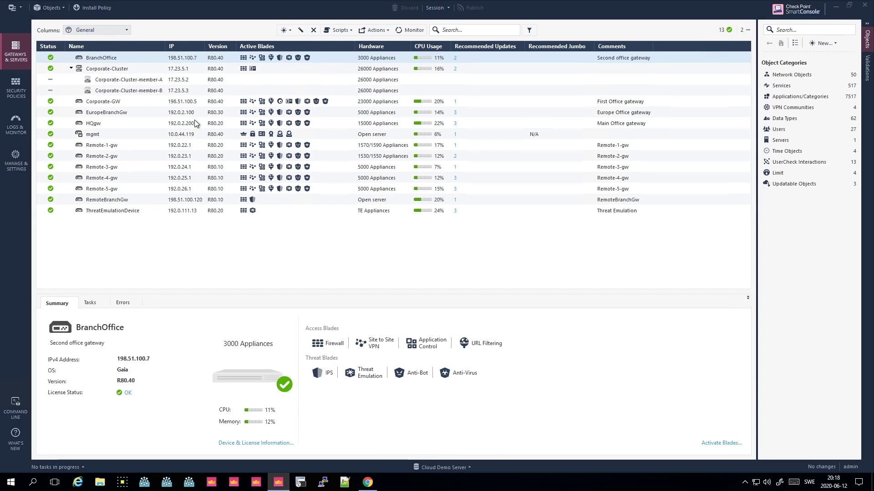
Try to install a hotfix on the HQgw gateway and dismiss the message
{"action": "left_click", "coordinate": [93, 123]}
{"action": "left_click", "coordinate": [381, 30]}
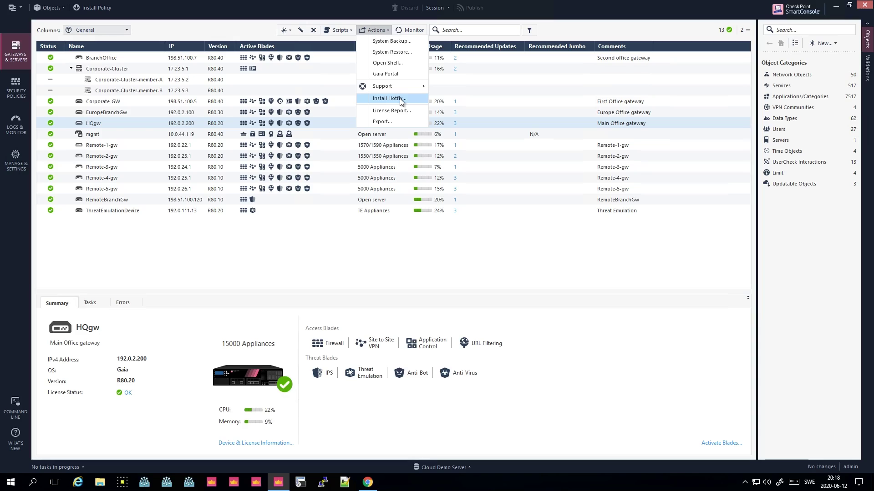
{"action": "left_click", "coordinate": [401, 100]}
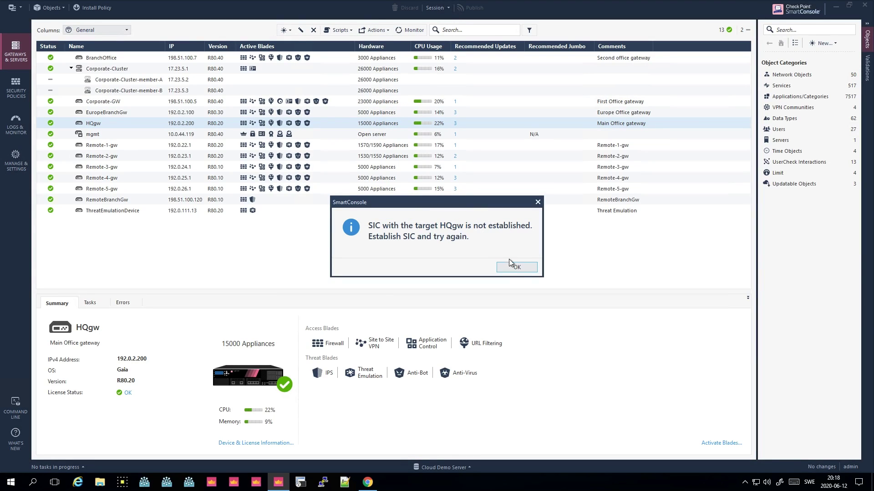
{"action": "left_click", "coordinate": [519, 273]}
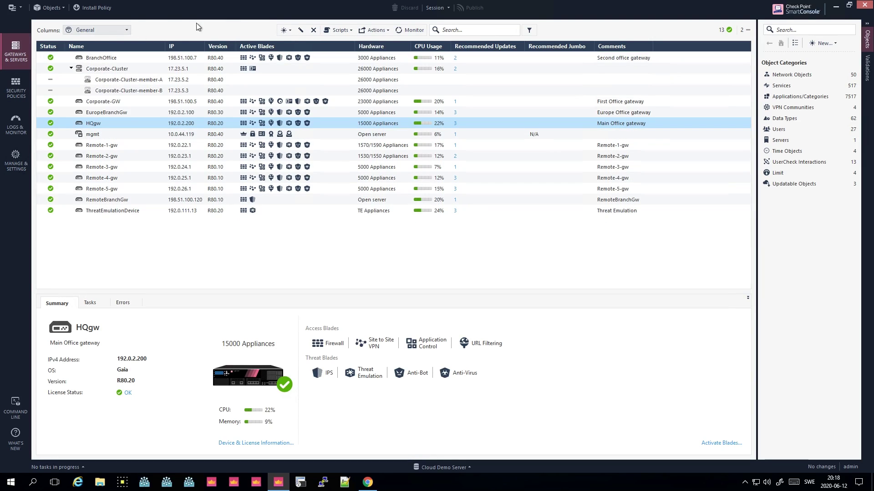
Examine the gateways with the Health column set and switch the list to the Traffic columns
{"action": "left_click", "coordinate": [123, 30]}
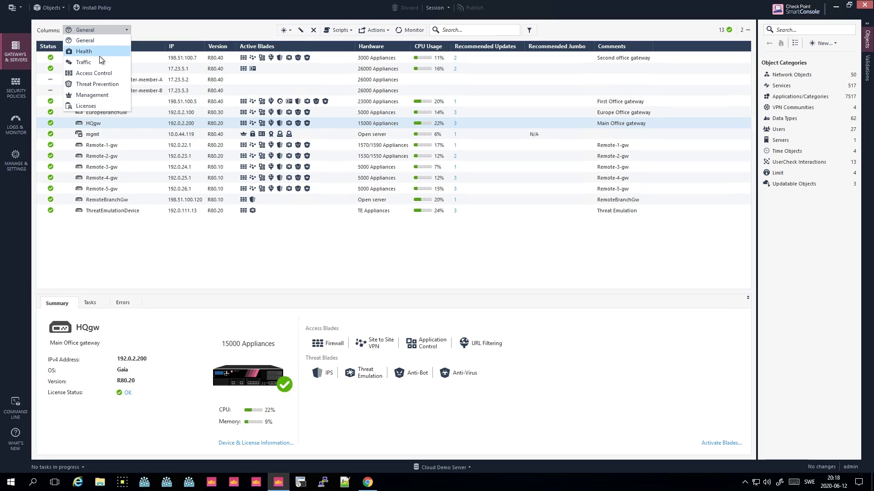
{"action": "left_click", "coordinate": [101, 54]}
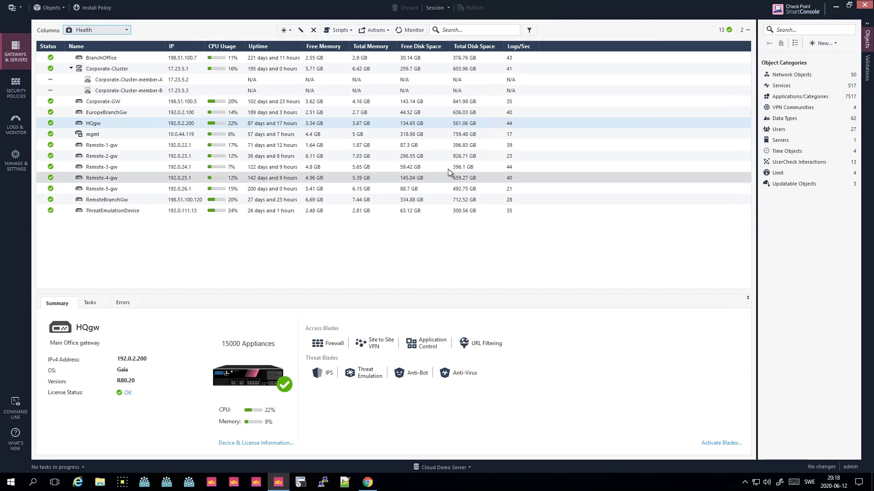
{"action": "left_click", "coordinate": [96, 30]}
{"action": "left_click", "coordinate": [107, 67]}
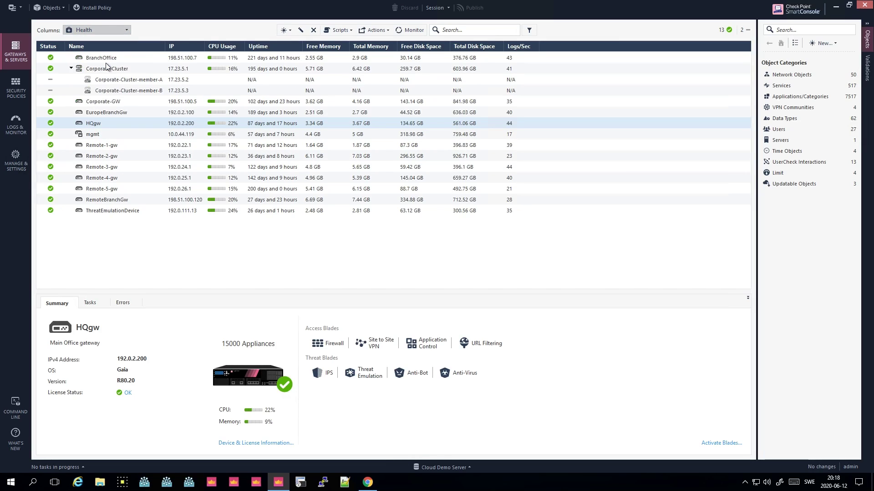
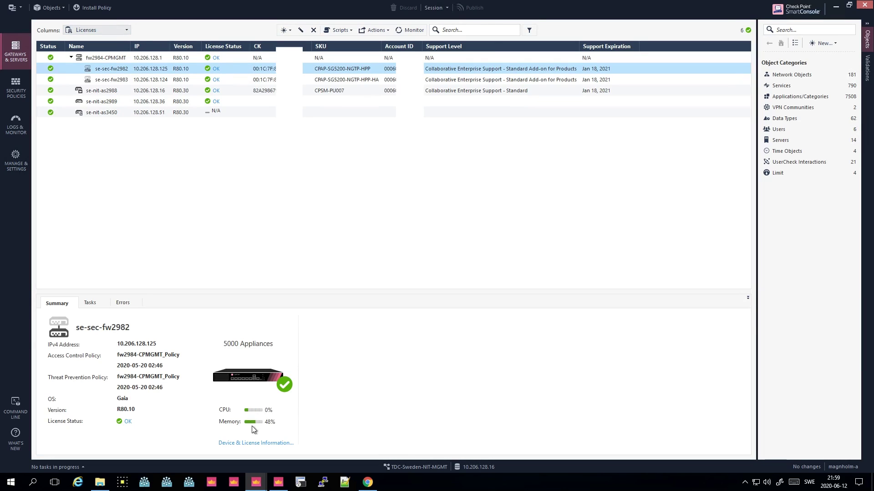
Open the device and license information for se-sec-fw2982 and examine its license status
{"action": "left_click", "coordinate": [251, 445]}
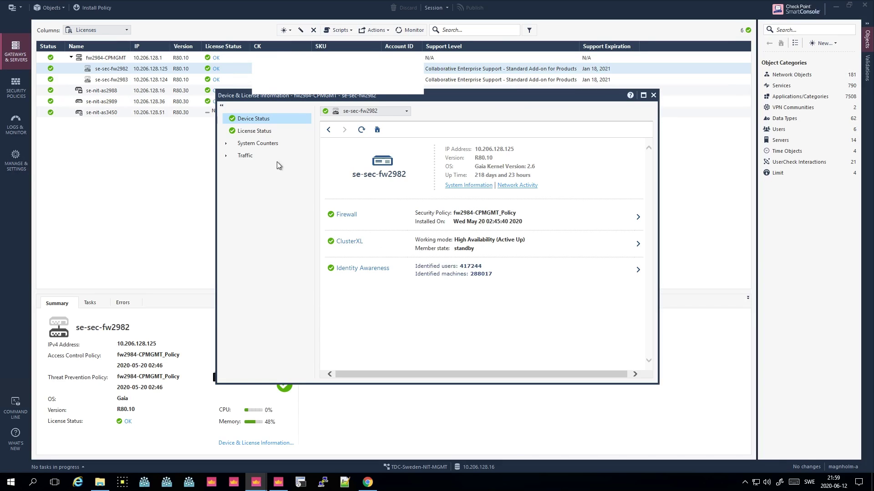
{"action": "left_click", "coordinate": [253, 132]}
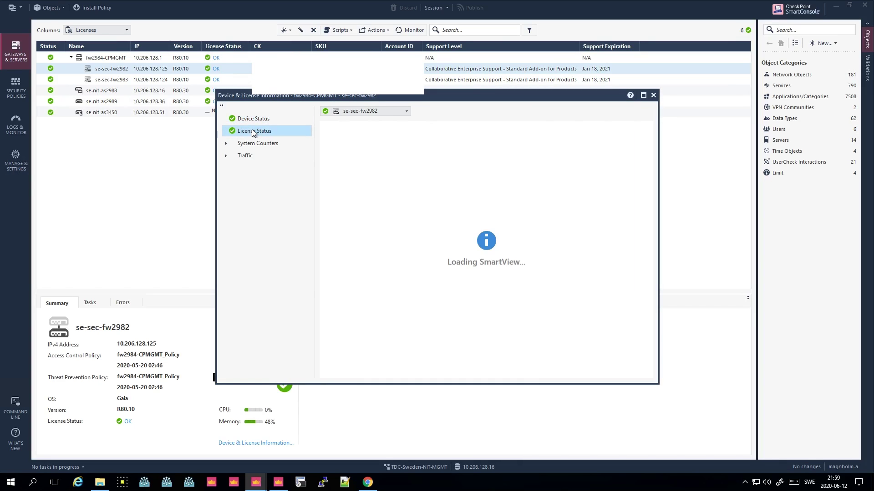